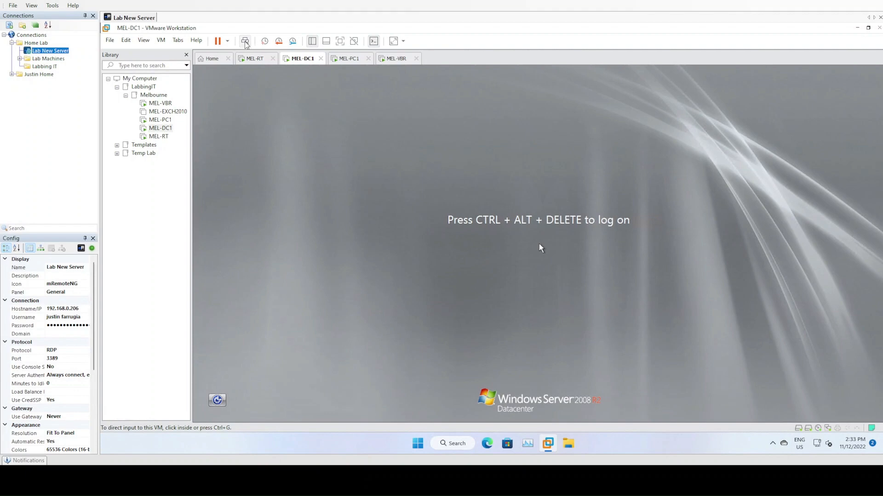
# Log on to the MEL-DC1 virtual machine as the domain Administrator by entering the account password
pyautogui.click(529, 293)
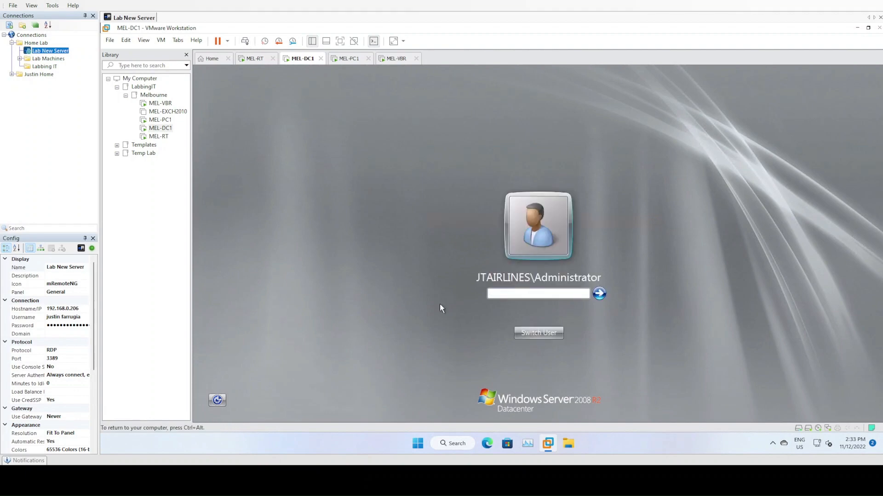
pyautogui.write('••••••••••')
pyautogui.press('Return')
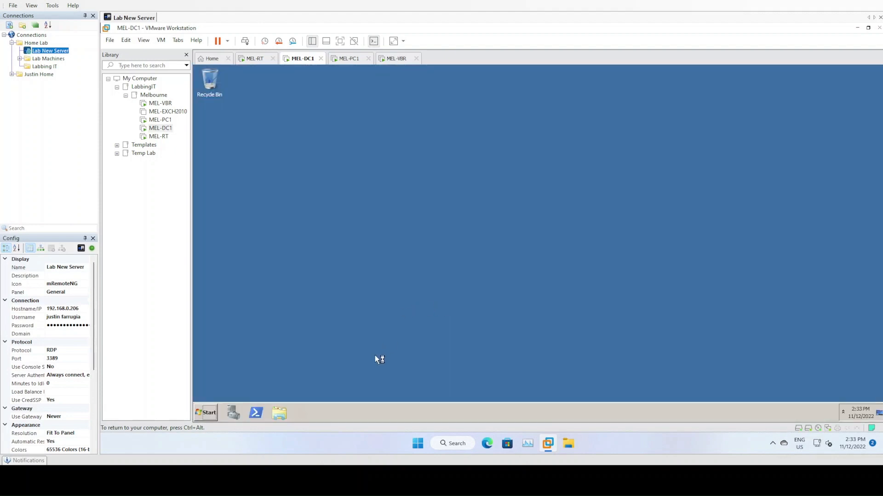
# View the server's drives in the Computer window, closing the Initial Configuration Tasks and Server Manager windows covering it
pyautogui.click(285, 411)
pyautogui.click(374, 272)
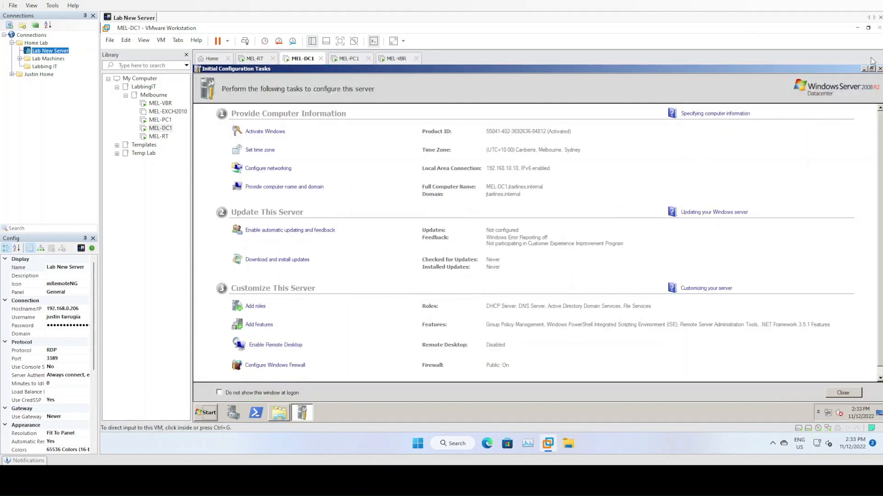
pyautogui.click(879, 69)
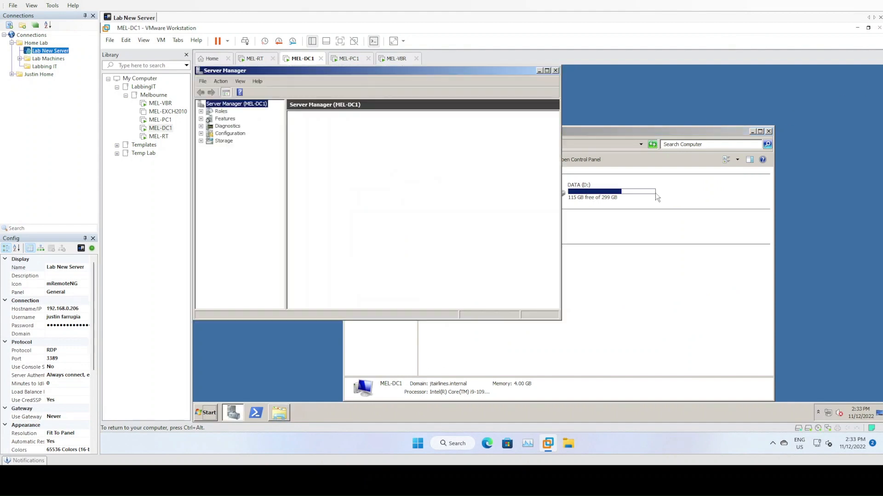
pyautogui.click(557, 69)
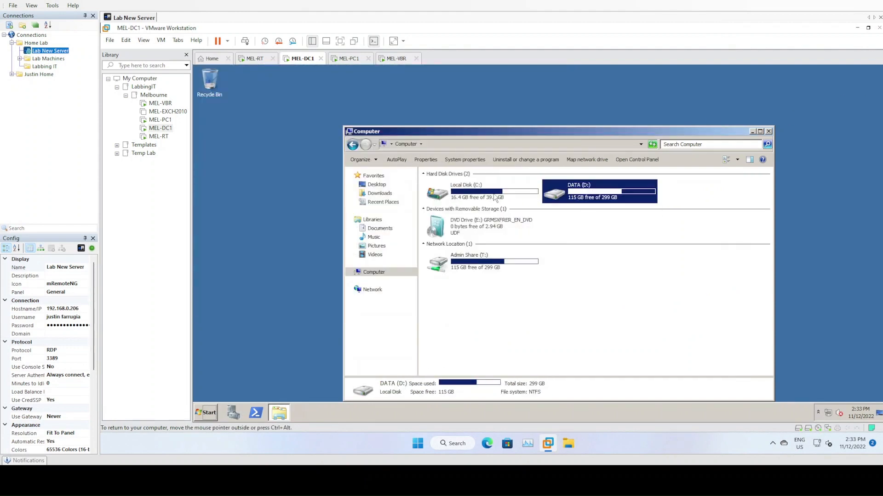
# Switch to the MEL-VBR virtual machine and check the Default Backup Repository's path, capacity and free space
pyautogui.click(397, 59)
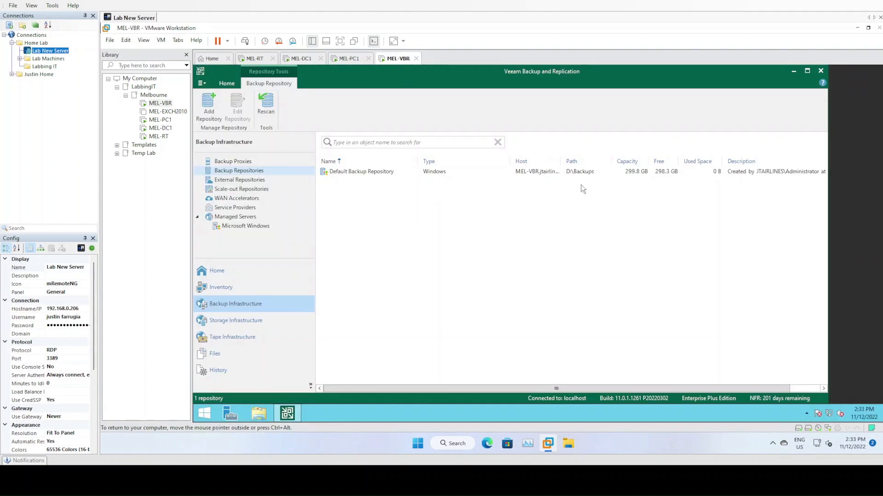
pyautogui.click(396, 173)
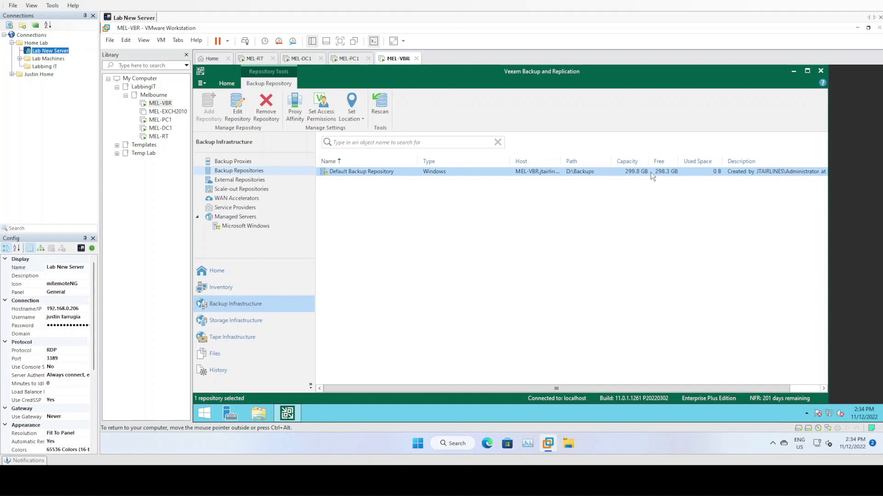
pyautogui.click(429, 266)
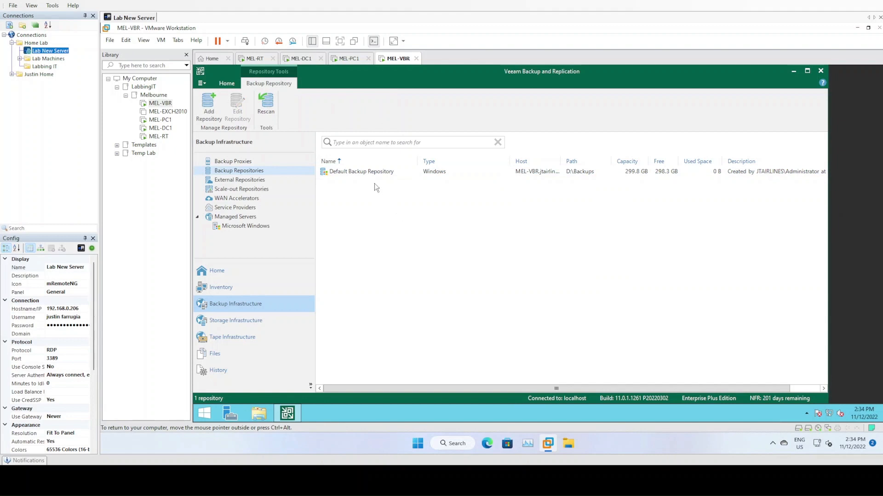
pyautogui.click(388, 174)
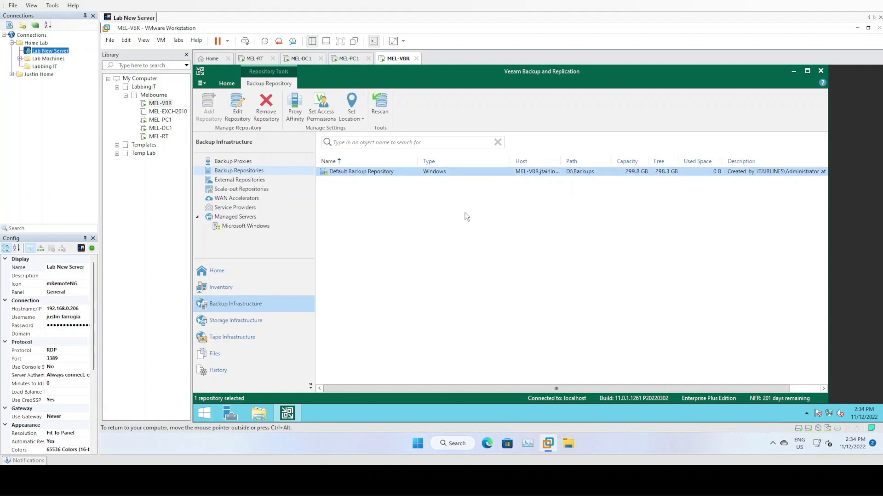
pyautogui.click(422, 207)
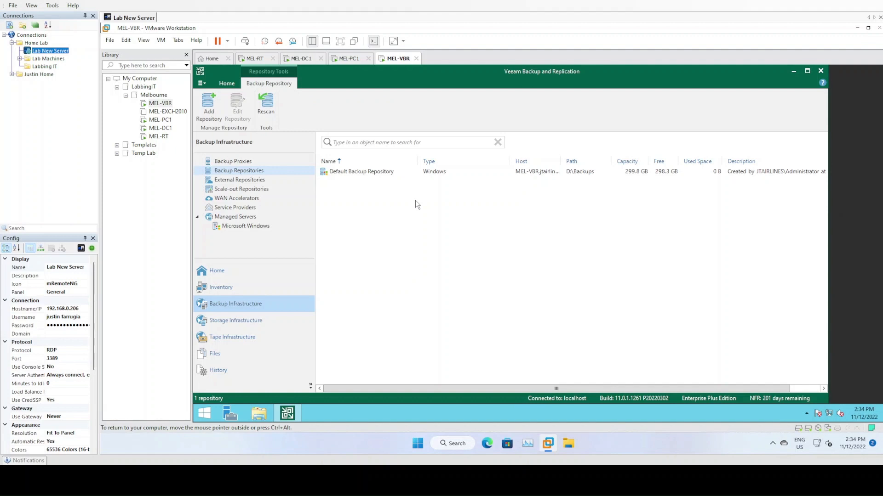
# Remove the 300 GB SATA hard disk from the MEL-VBR virtual machine's hardware settings
pyautogui.rightClick(398, 61)
pyautogui.click(440, 189)
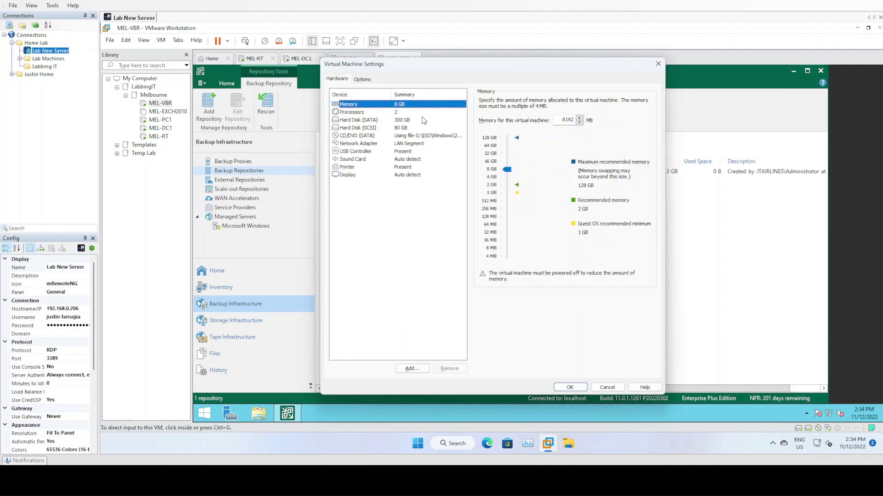
pyautogui.click(404, 121)
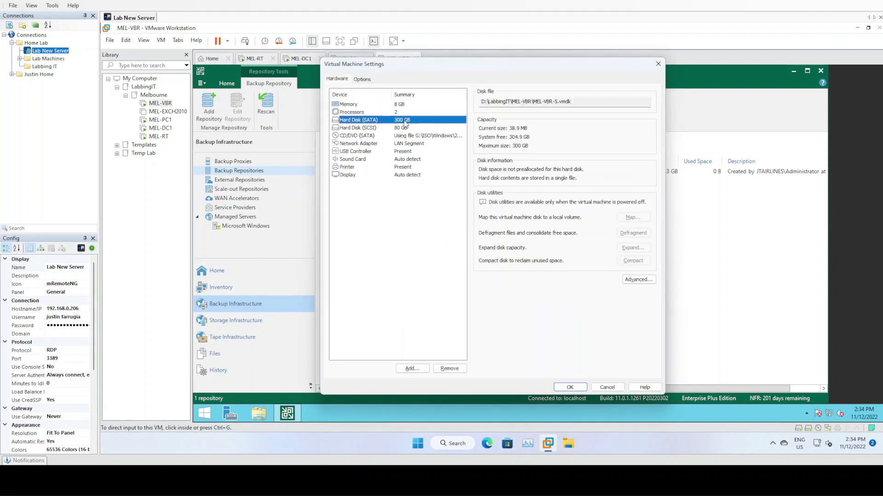
pyautogui.click(450, 368)
# Define a new SATA virtual hard disk for MEL-VBR with a maximum size of 1000 GB, stored as a single file
pyautogui.click(424, 368)
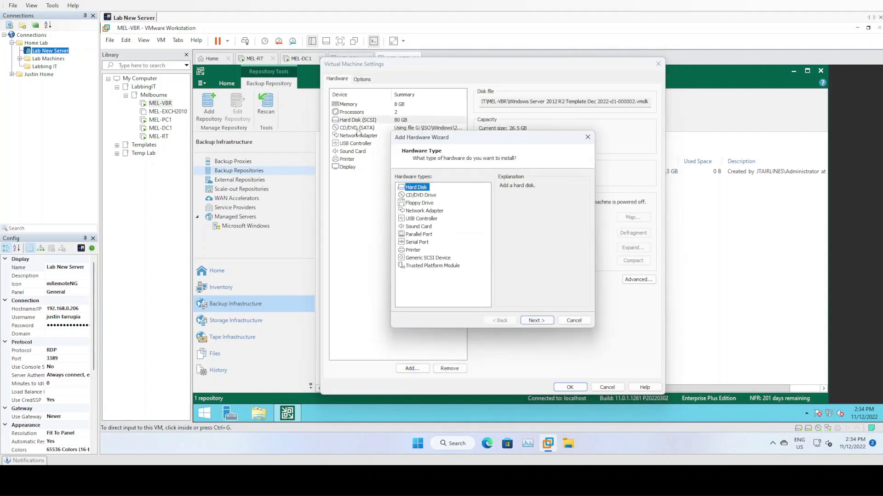
pyautogui.click(544, 324)
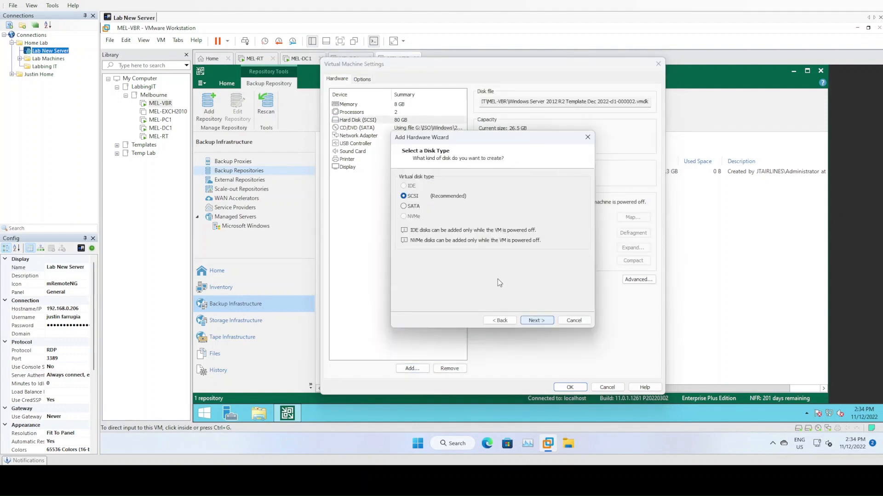
pyautogui.click(542, 321)
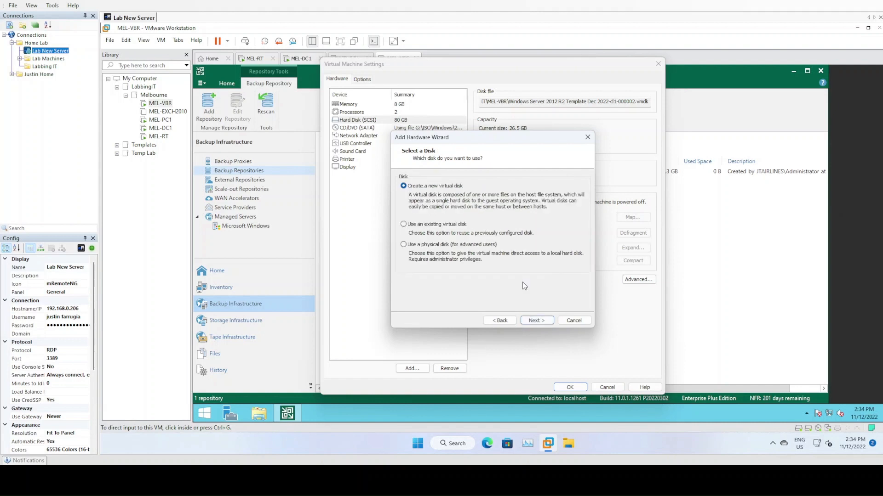
pyautogui.click(537, 322)
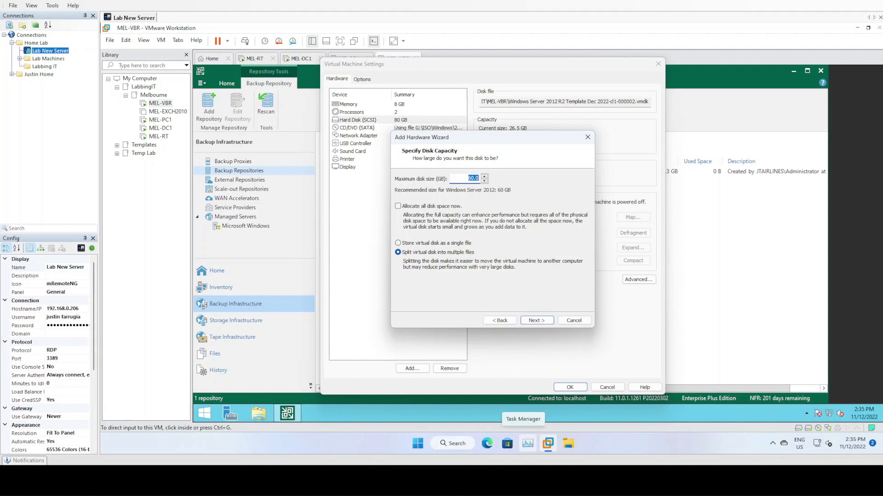
pyautogui.write('1')
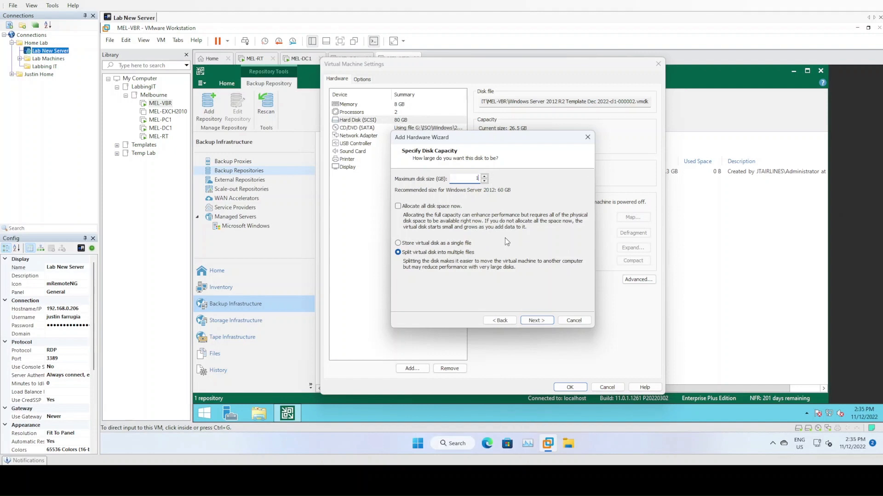
pyautogui.write('000.0')
pyautogui.click(434, 244)
pyautogui.click(544, 321)
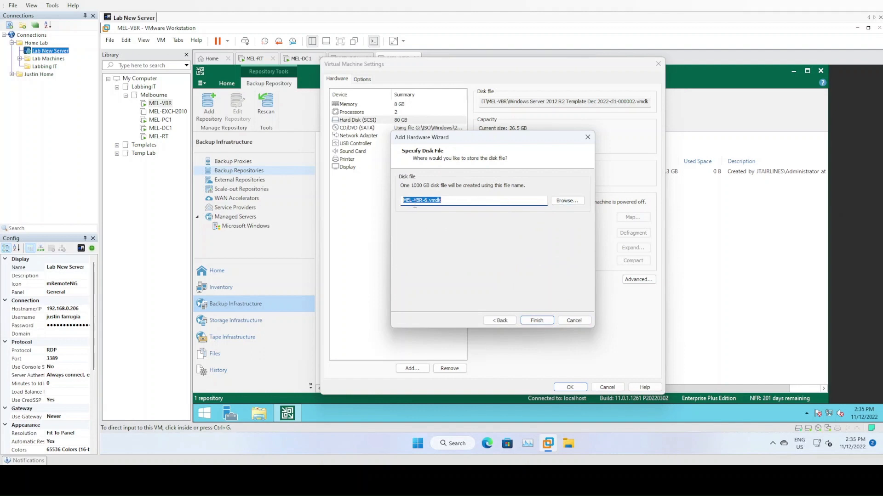
# Store the new disk file in G:\LabbingIT\MEL-VBR_2, finish adding the disk and apply the virtual machine settings
pyautogui.click(562, 202)
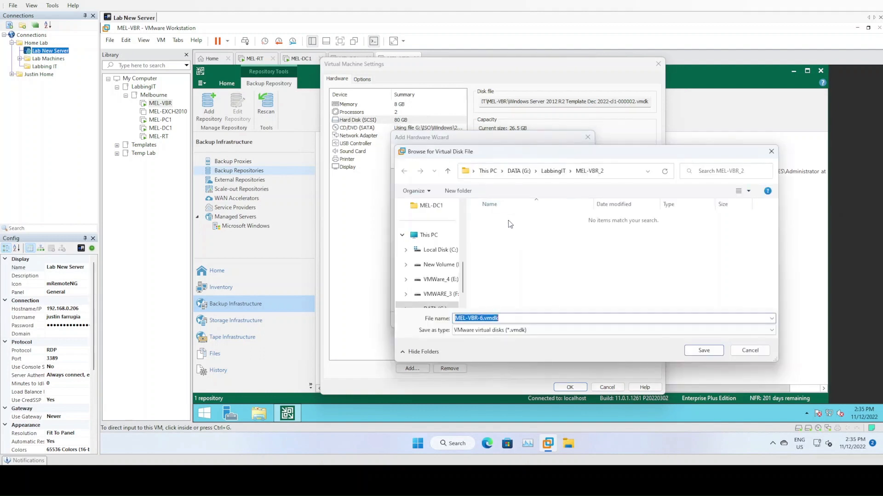
pyautogui.click(441, 235)
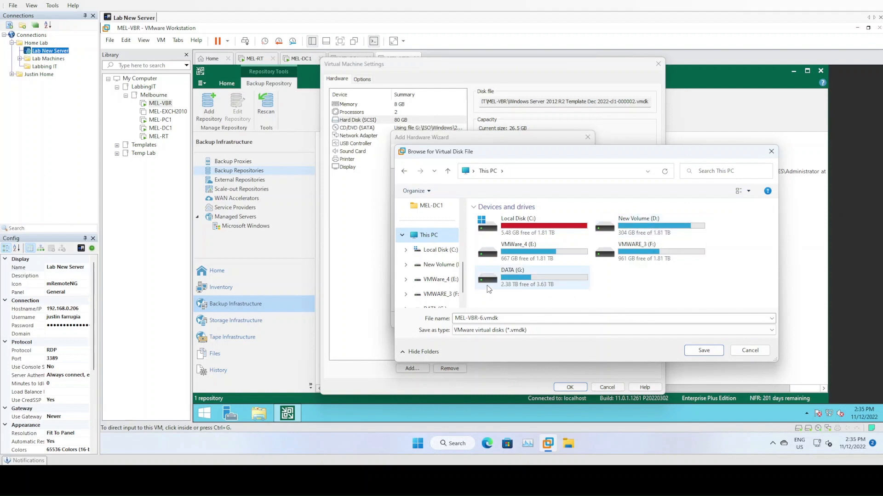
pyautogui.doubleClick(535, 281)
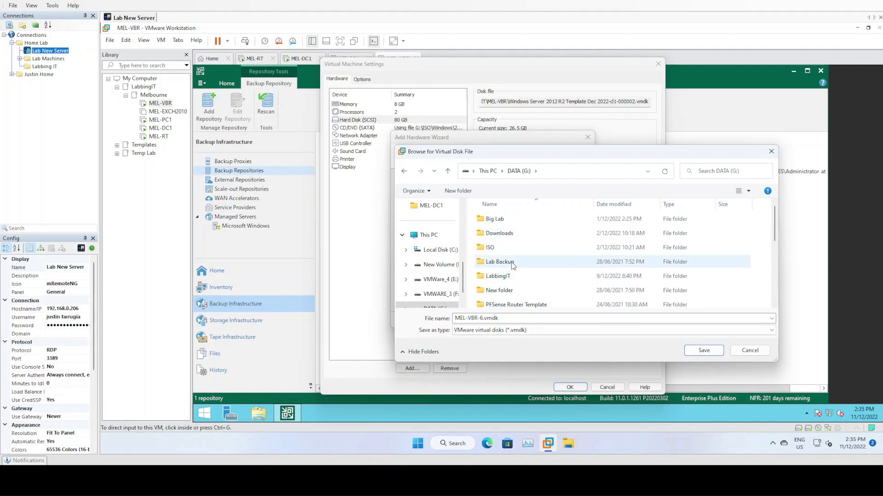
pyautogui.doubleClick(508, 276)
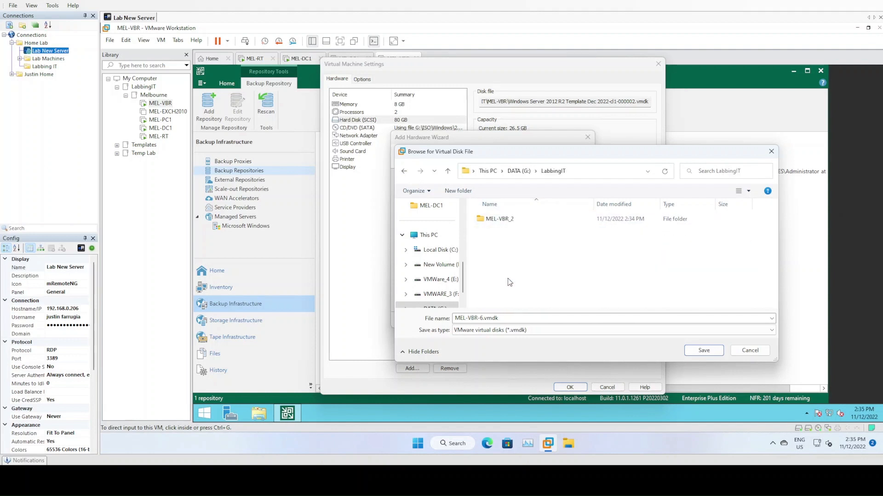
pyautogui.doubleClick(503, 221)
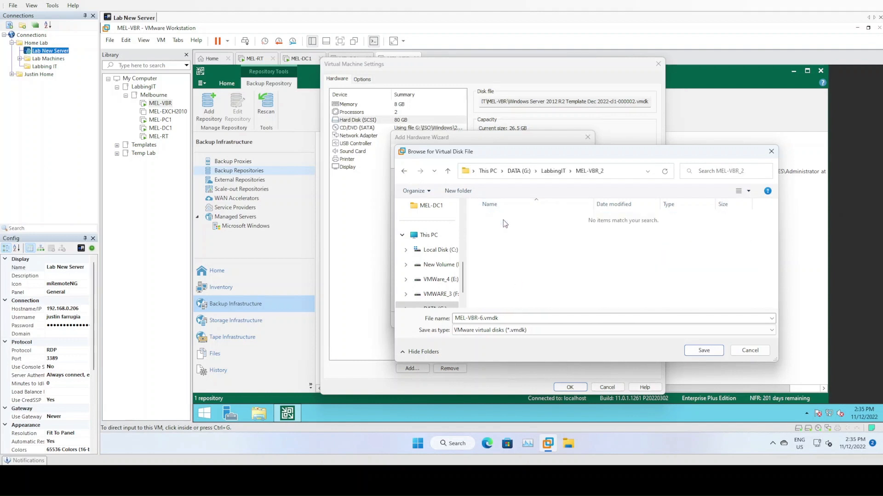
pyautogui.click(702, 355)
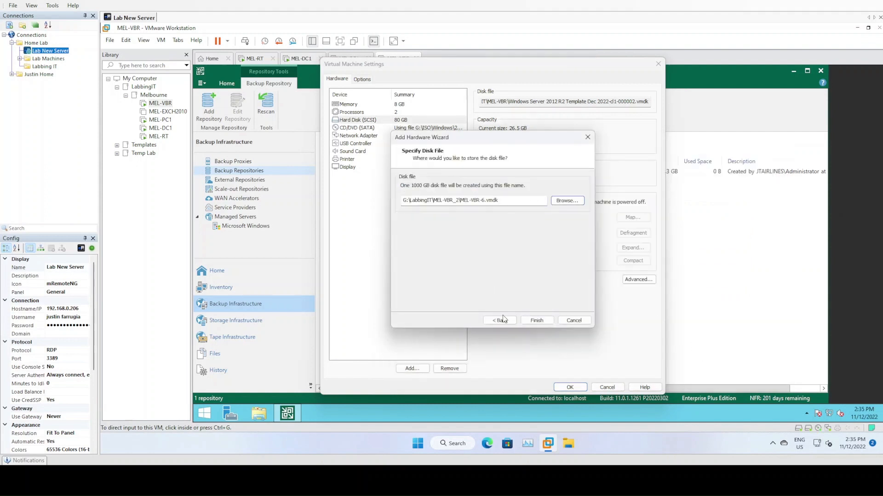
pyautogui.click(537, 321)
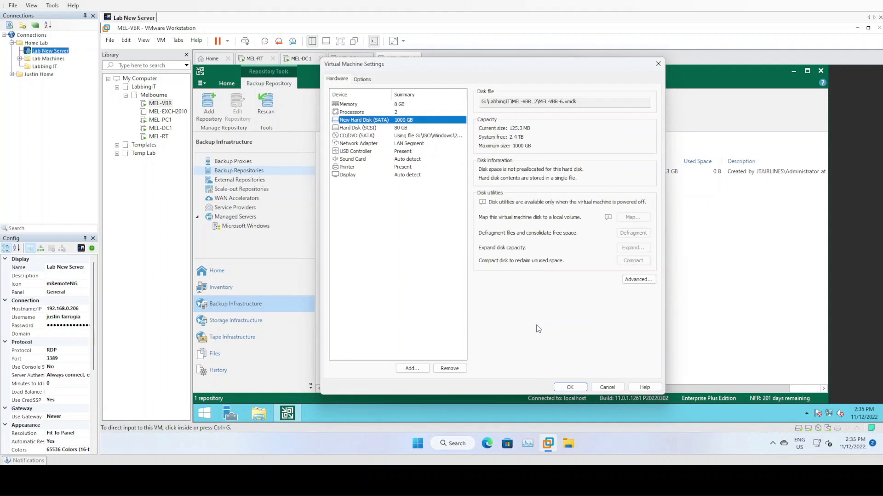
pyautogui.click(564, 387)
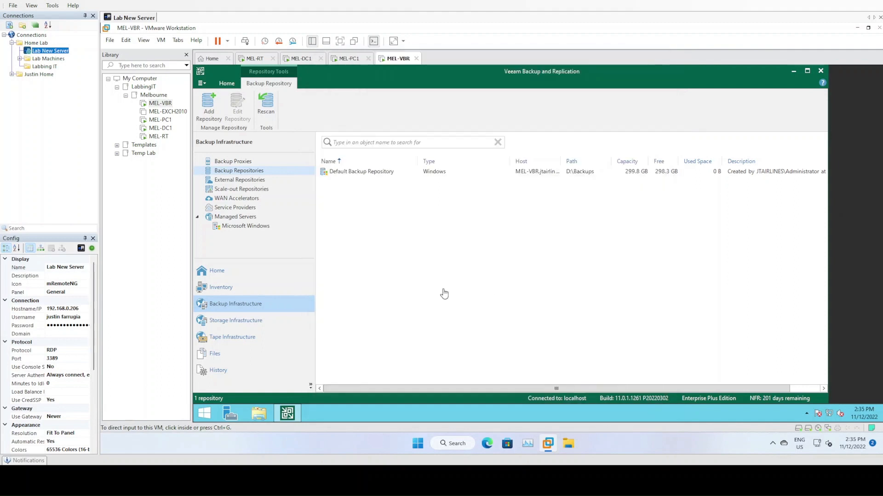
# Open Disk Management maximized on MEL-VBR and rescan the disks
pyautogui.rightClick(205, 413)
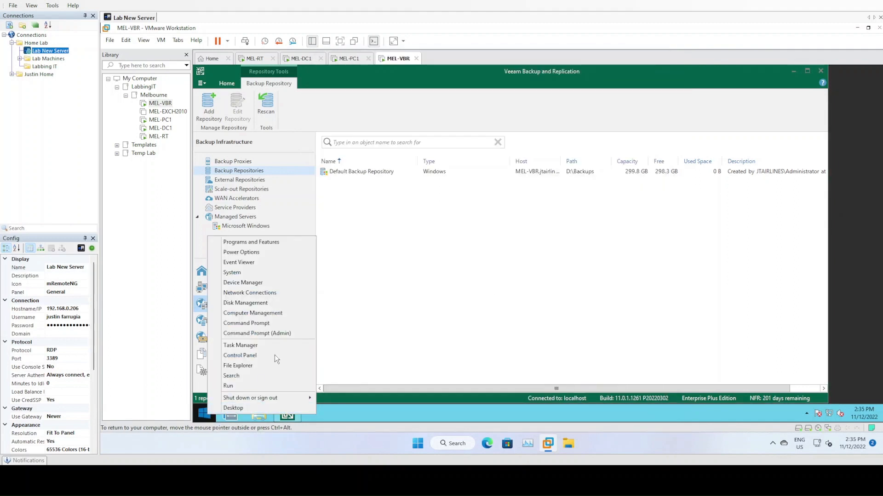
pyautogui.click(245, 303)
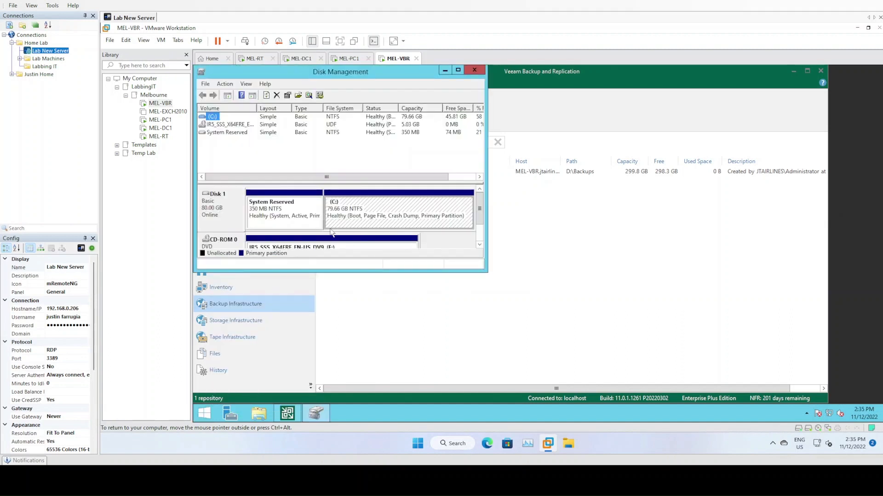
pyautogui.click(457, 70)
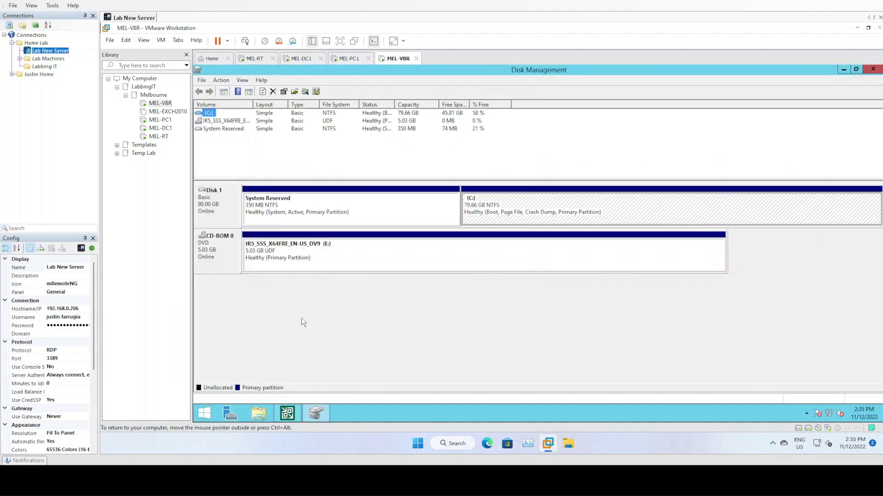
pyautogui.click(222, 79)
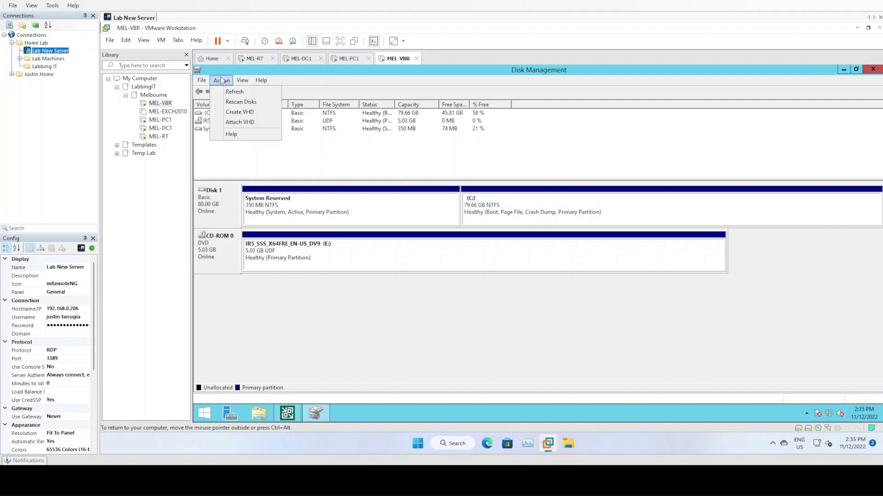
pyautogui.click(227, 103)
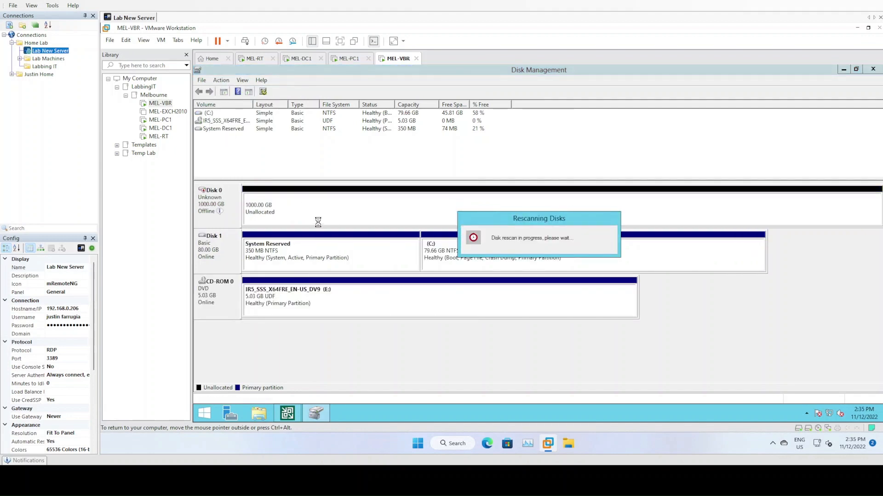
# Bring Disk 0 online and initialize it with the GPT partition style
pyautogui.rightClick(226, 200)
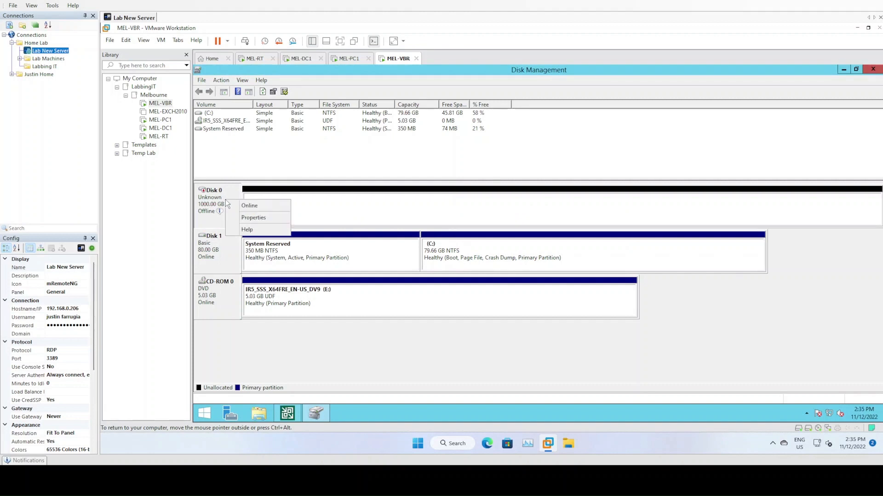
pyautogui.click(231, 204)
pyautogui.rightClick(229, 204)
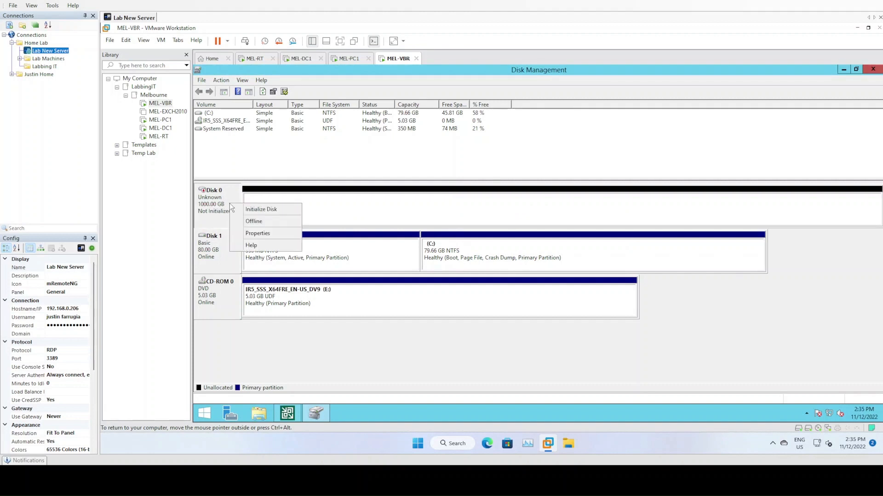
pyautogui.click(259, 210)
pyautogui.click(513, 257)
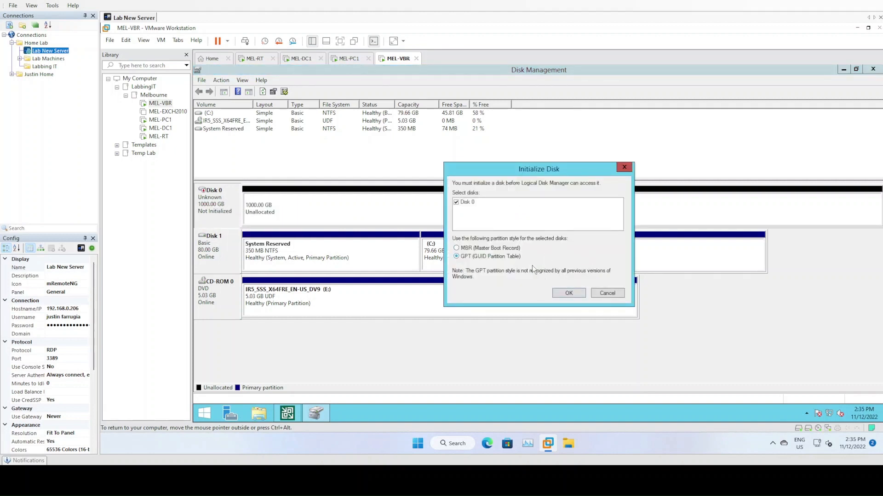
pyautogui.click(569, 293)
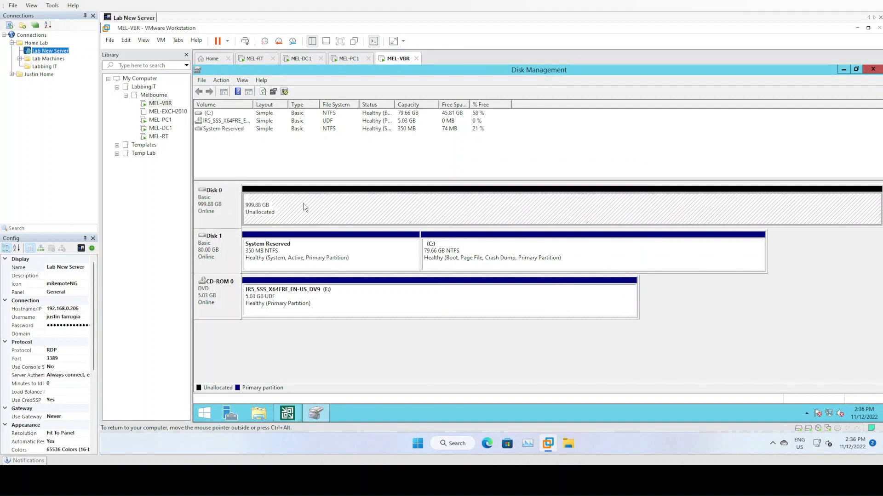
# Start a new simple volume on Disk 0's unallocated space, using the full size and drive letter D
pyautogui.rightClick(317, 210)
pyautogui.click(338, 213)
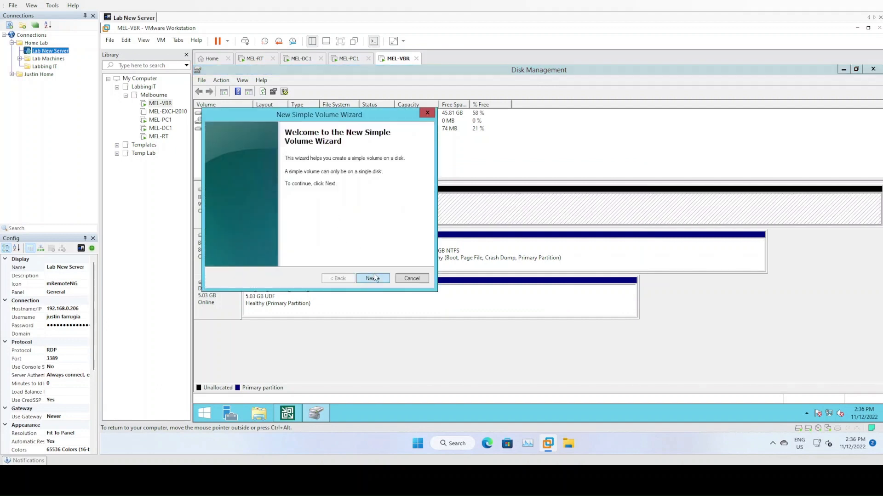
pyautogui.click(375, 278)
pyautogui.click(376, 278)
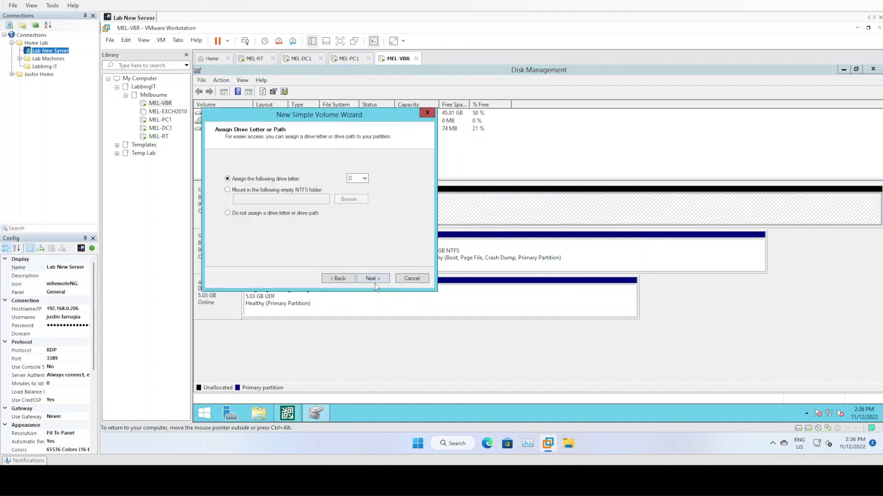
pyautogui.click(374, 280)
# Quick-format the new volume as ReFS with the label VeeamRepo, finish creating it and close Disk Management
pyautogui.click(359, 199)
pyautogui.click(356, 217)
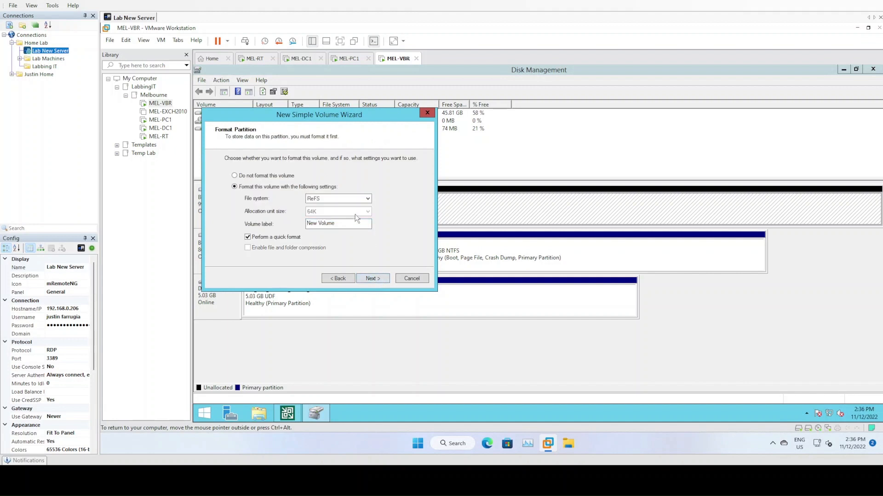
pyautogui.moveTo(340, 224); pyautogui.dragTo(311, 229)
pyautogui.write('VeeamRepo')
pyautogui.click(380, 279)
pyautogui.click(380, 279)
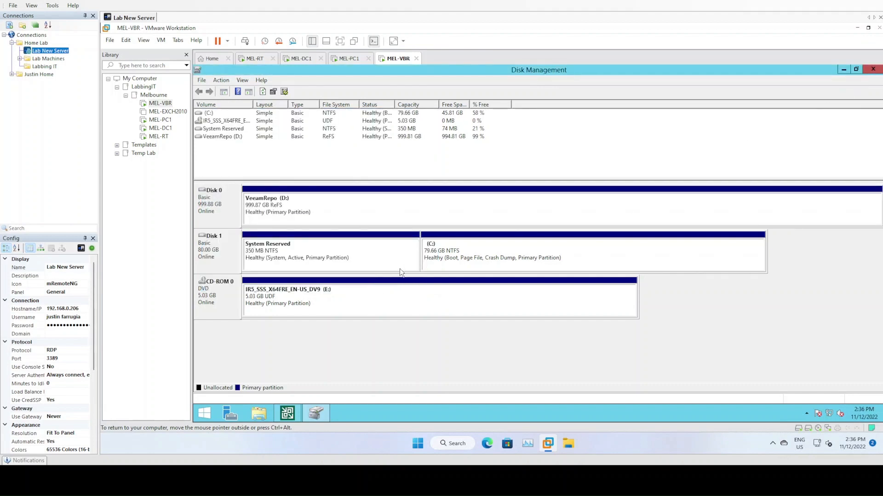
pyautogui.click(303, 215)
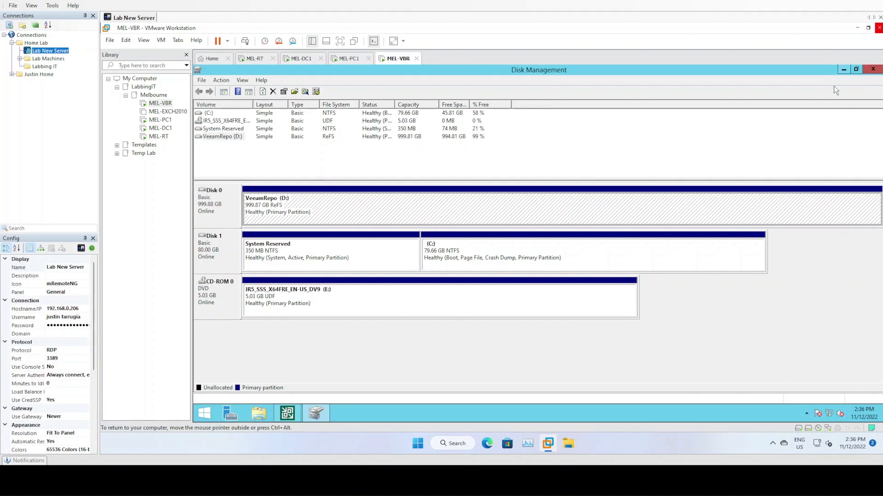
pyautogui.click(872, 69)
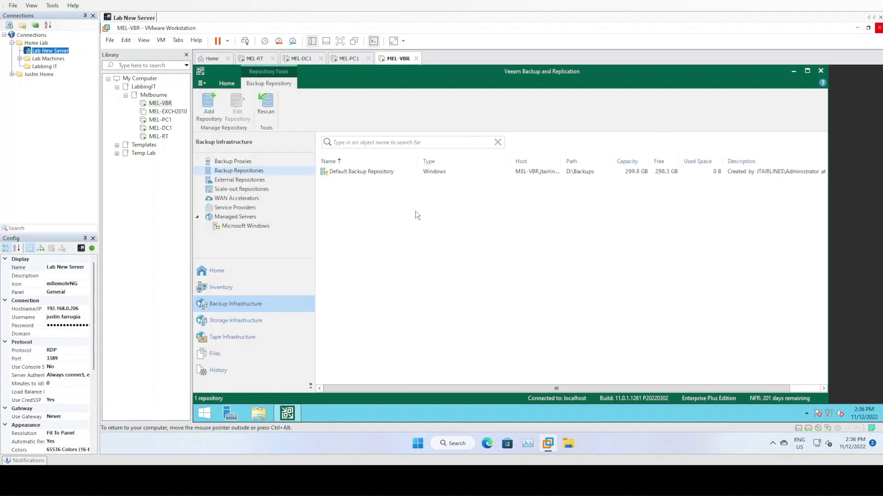
pyautogui.rightClick(444, 213)
pyautogui.click(457, 216)
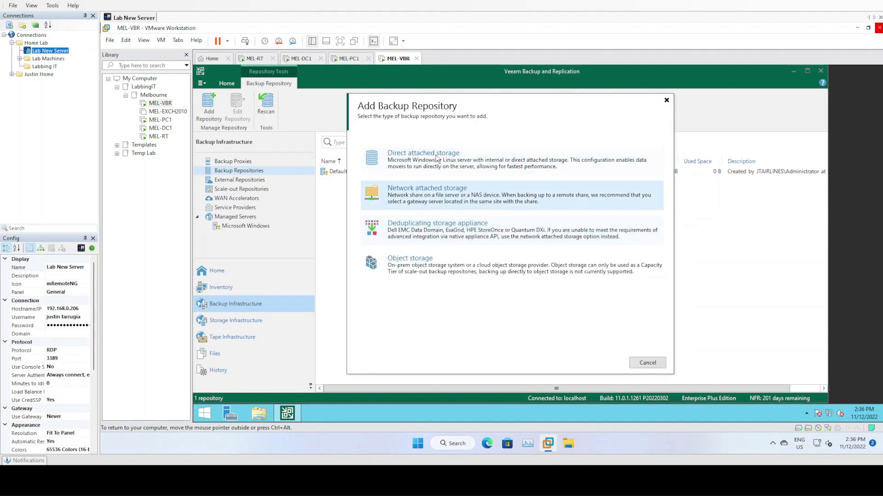
pyautogui.click(438, 164)
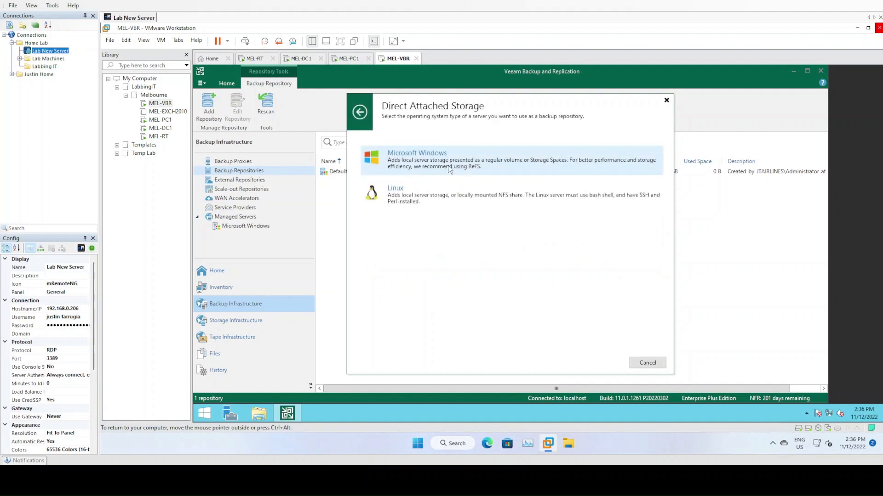
pyautogui.click(657, 363)
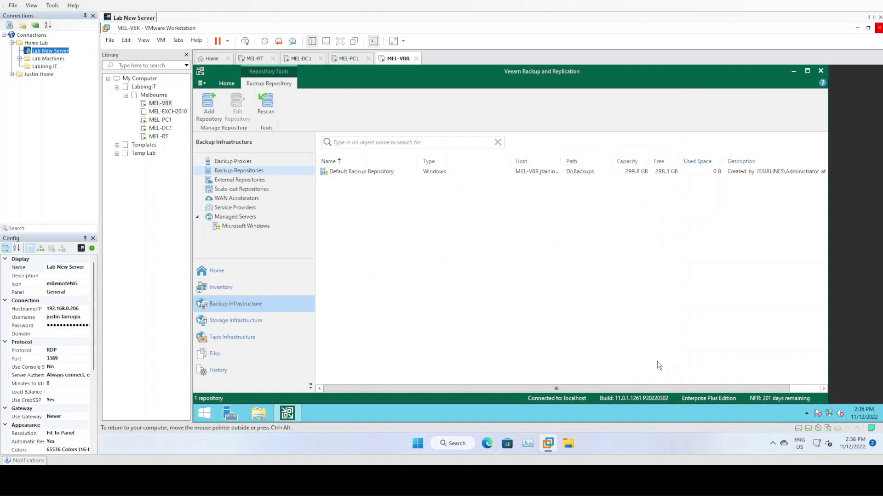
# Start adding a direct attached Microsoft Windows backup repository and name it Veeam Repository
pyautogui.rightClick(374, 198)
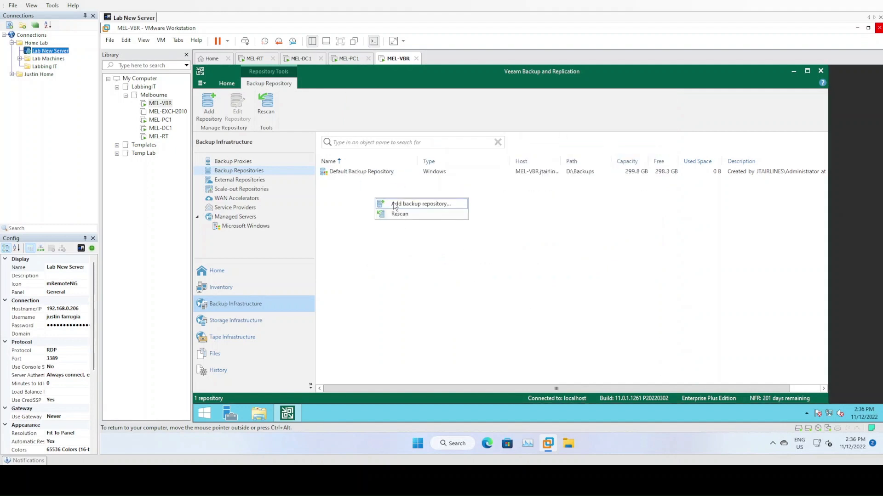
pyautogui.click(412, 203)
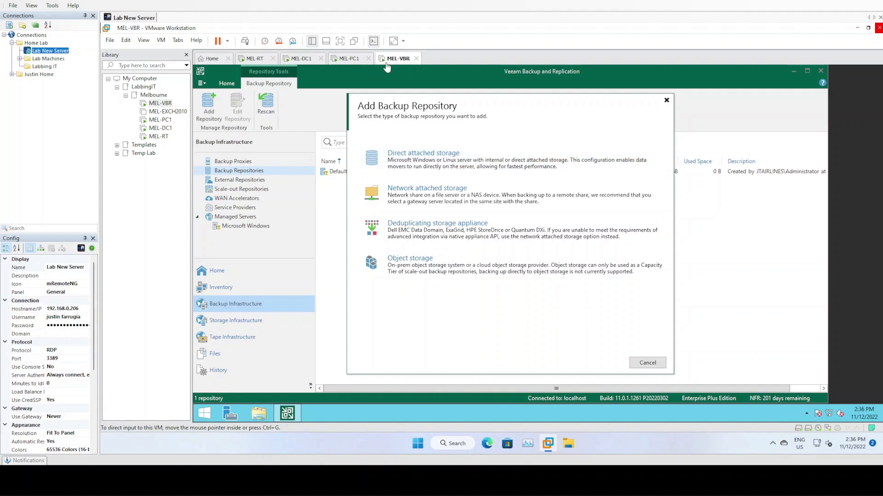
pyautogui.click(427, 157)
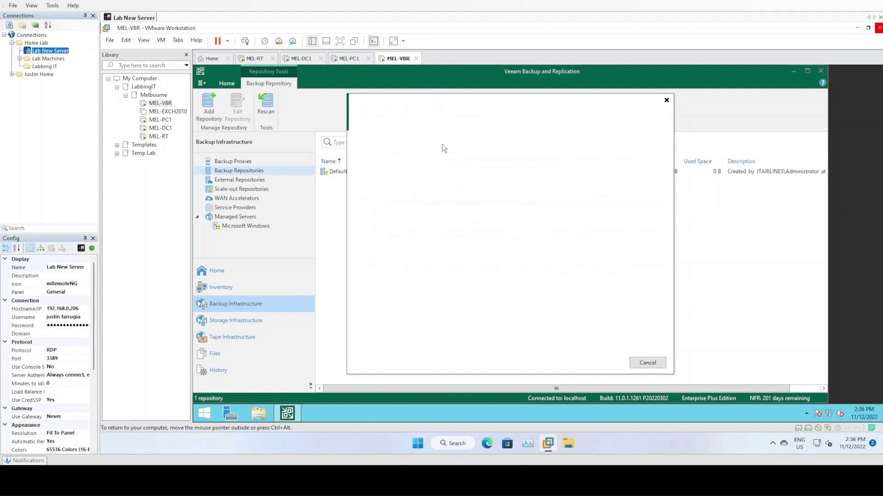
pyautogui.click(434, 159)
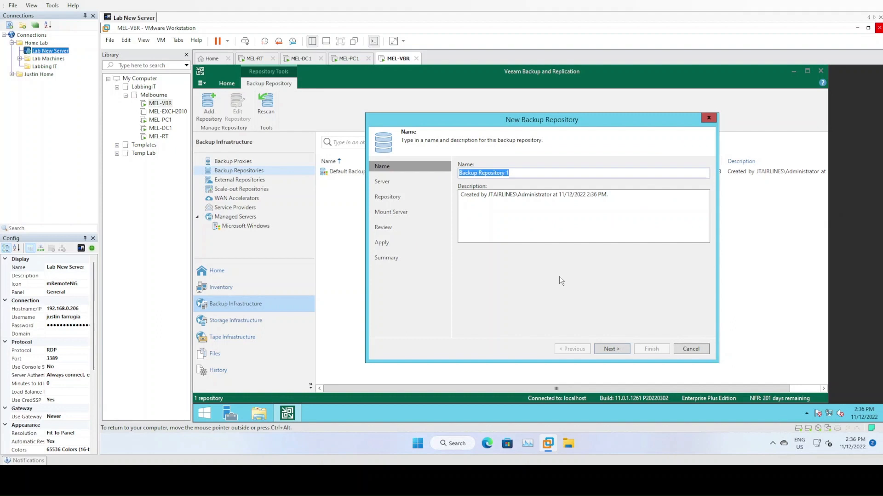
pyautogui.write('Veeam Repository')
pyautogui.press('Return')
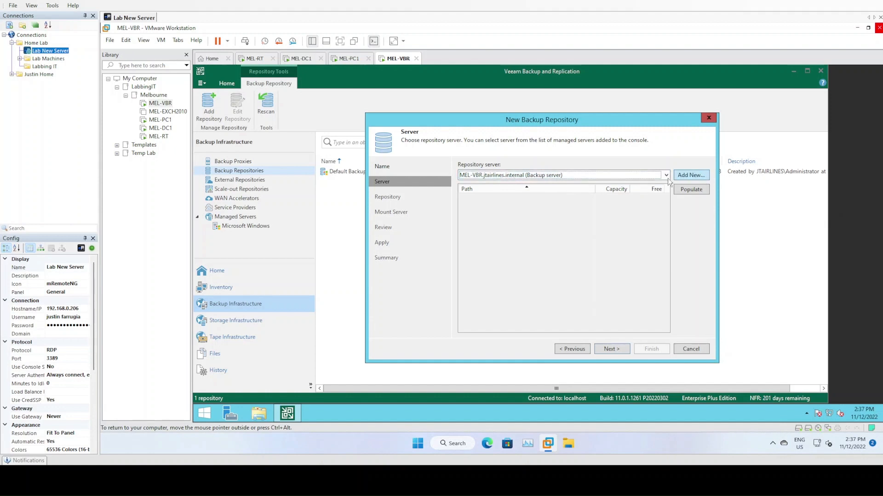
# Choose MEL-VBR.jtairlines.internal as the repository server, populate its volumes and select D:\
pyautogui.click(512, 176)
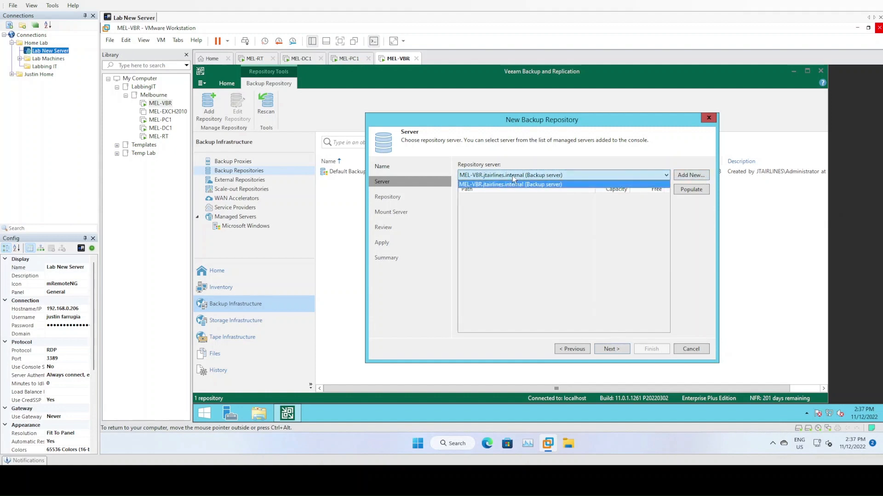
pyautogui.click(512, 184)
pyautogui.click(688, 189)
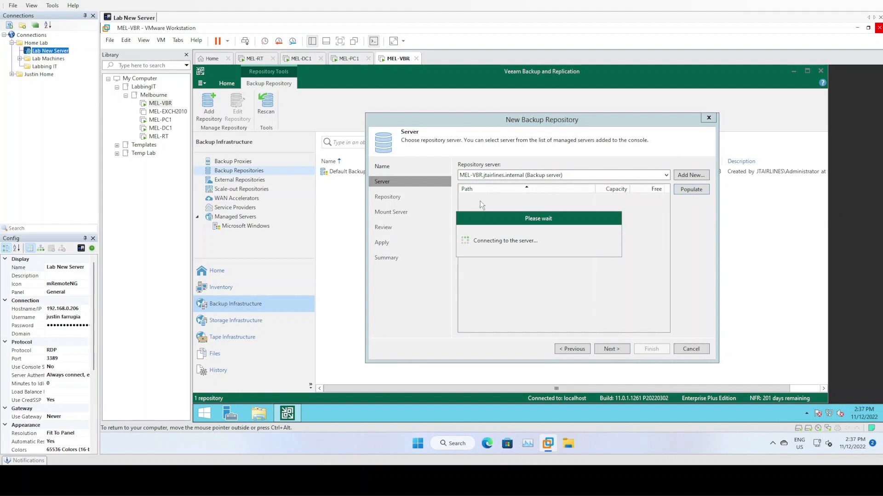
pyautogui.click(506, 209)
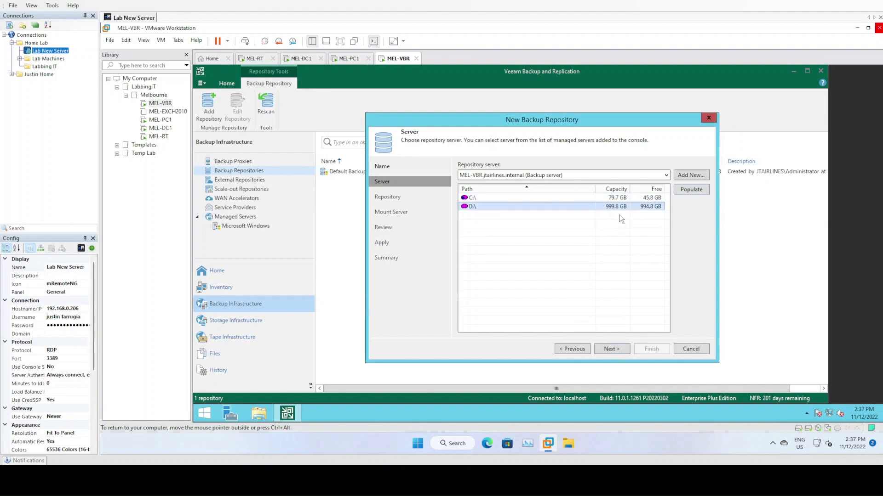
pyautogui.click(615, 350)
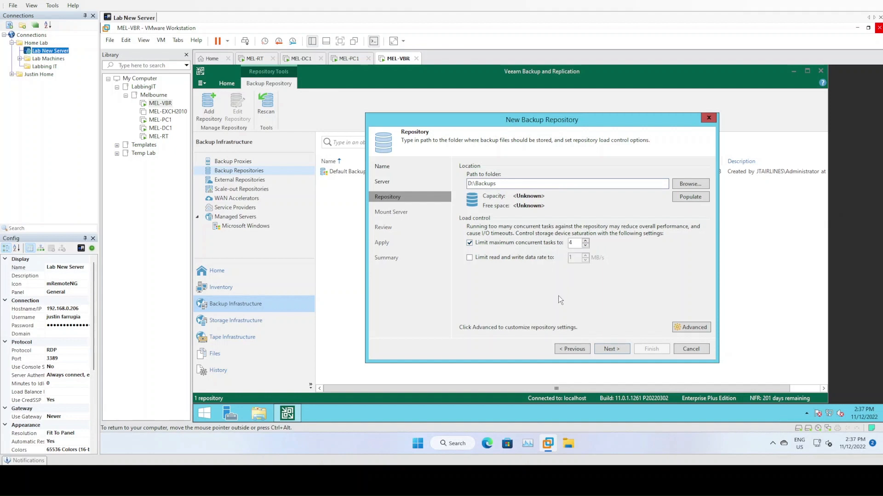
# Accept the storage compatibility settings with aligned backup file data blocks, and keep D:\Backups with a limit of 4 concurrent tasks
pyautogui.click(697, 328)
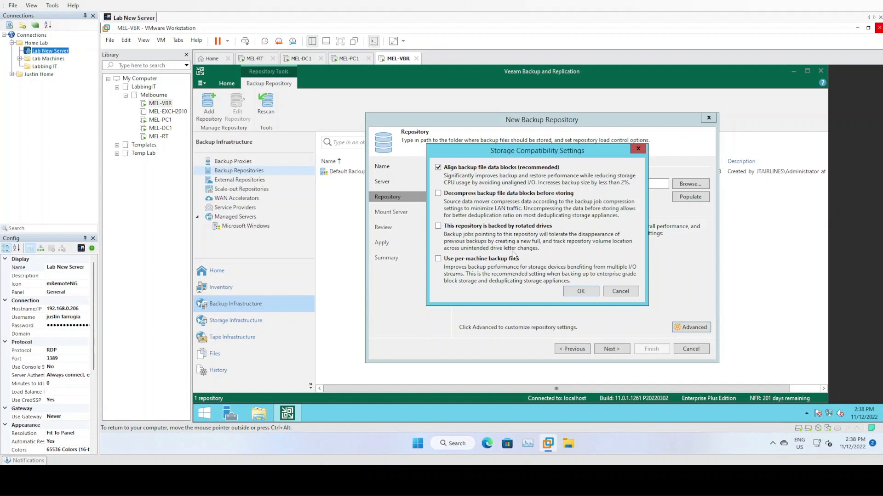
pyautogui.click(581, 291)
pyautogui.click(612, 350)
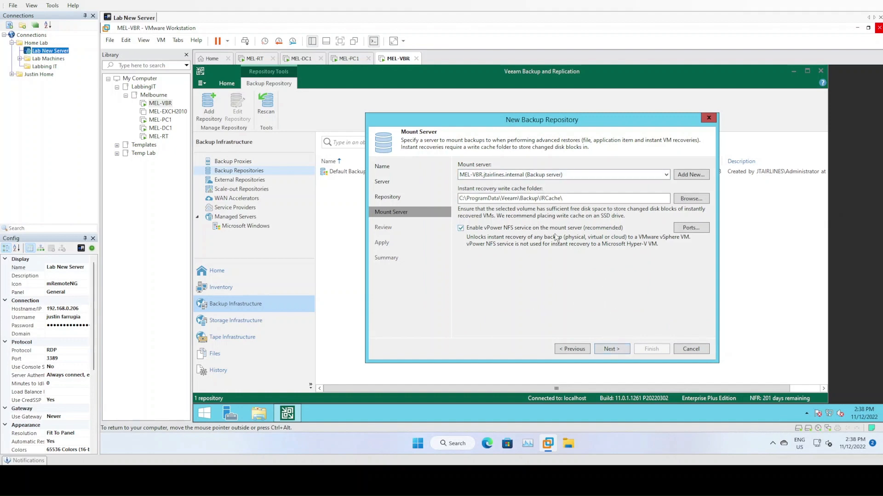
# Accept MEL-VBR as the mount server with vPower NFS enabled, apply the repository configuration and finish the wizard
pyautogui.click(618, 349)
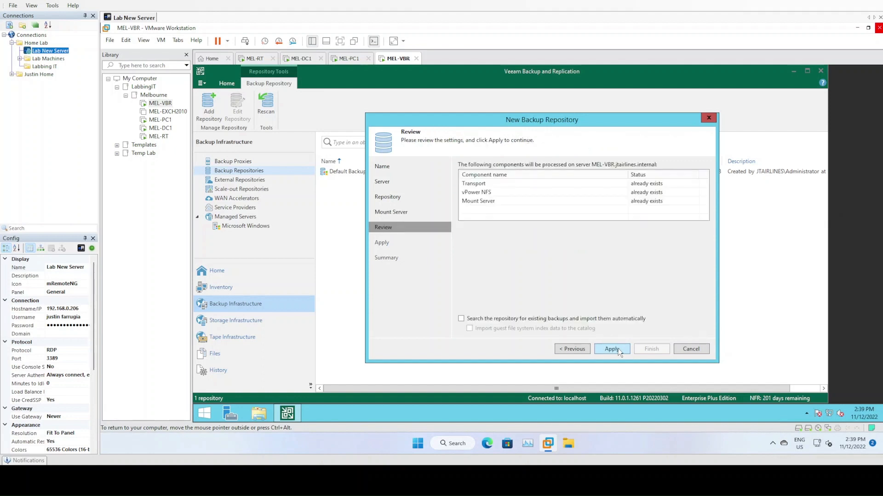
pyautogui.click(611, 348)
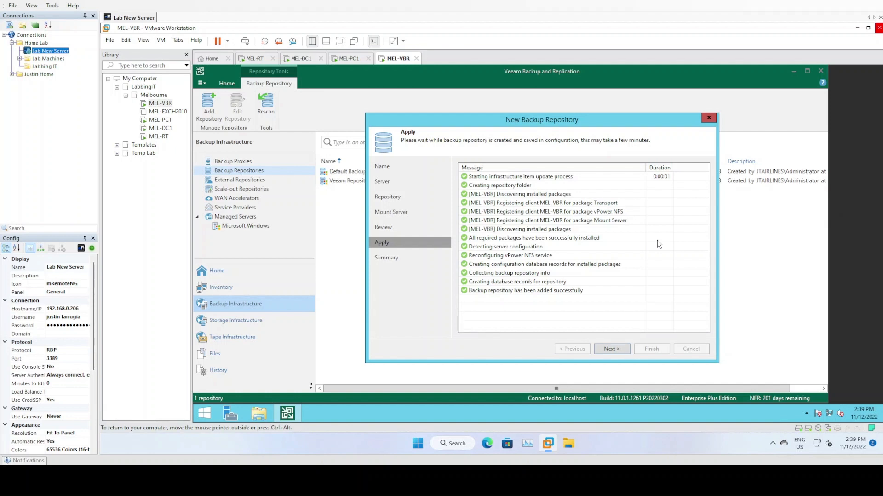
pyautogui.click(622, 352)
pyautogui.click(650, 351)
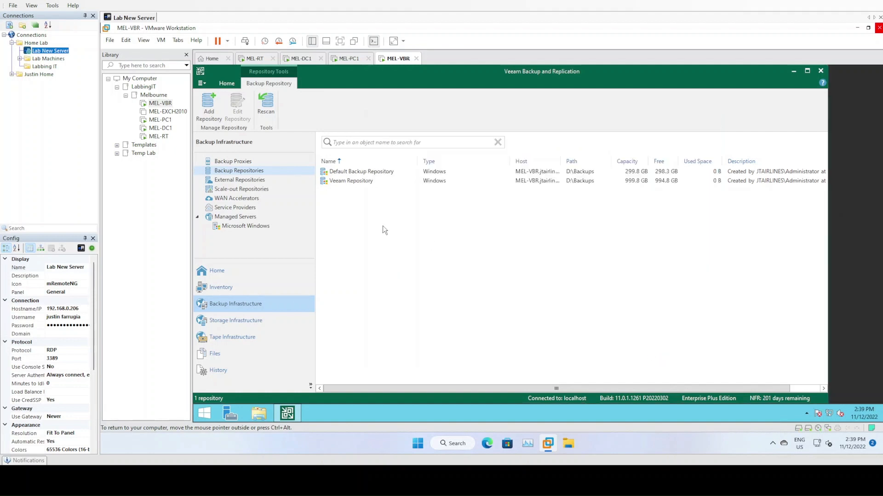
# Try to remove the Default Backup Repository
pyautogui.click(355, 181)
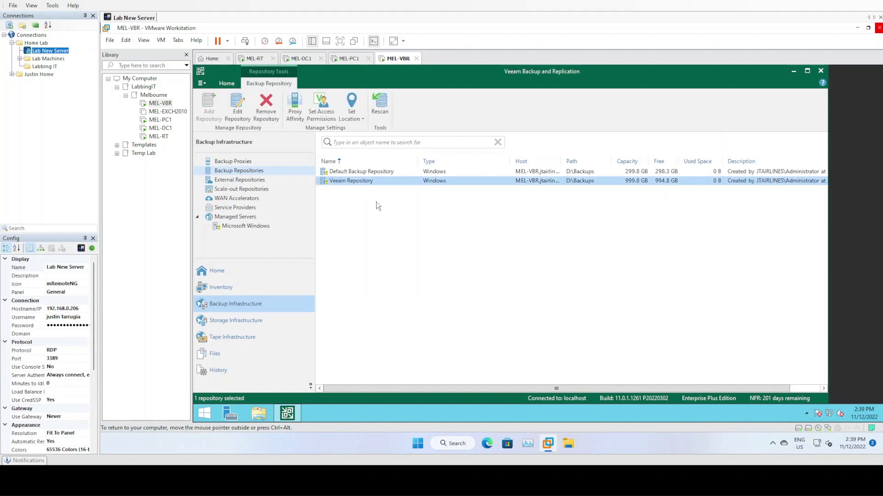
pyautogui.rightClick(362, 174)
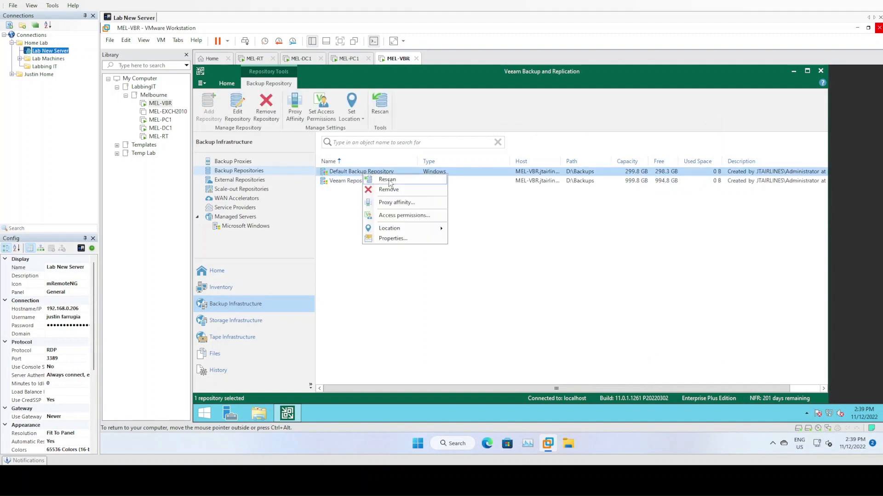
pyautogui.click(389, 190)
pyautogui.click(543, 249)
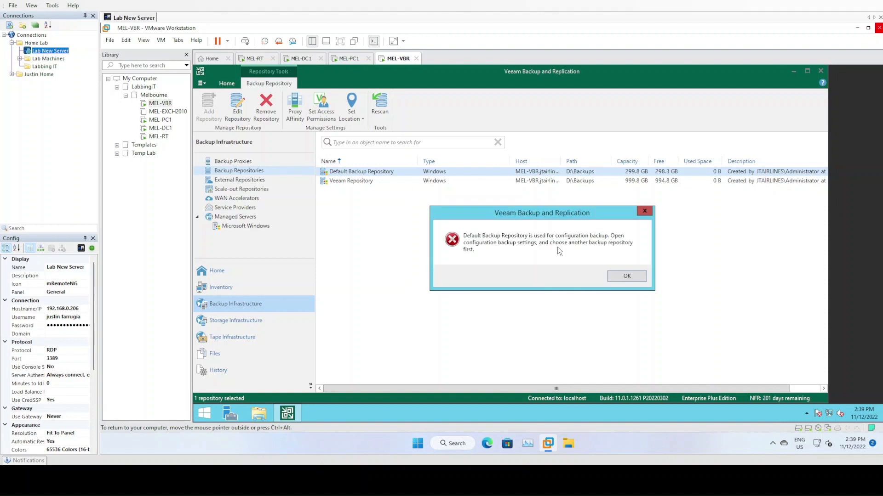
pyautogui.click(639, 277)
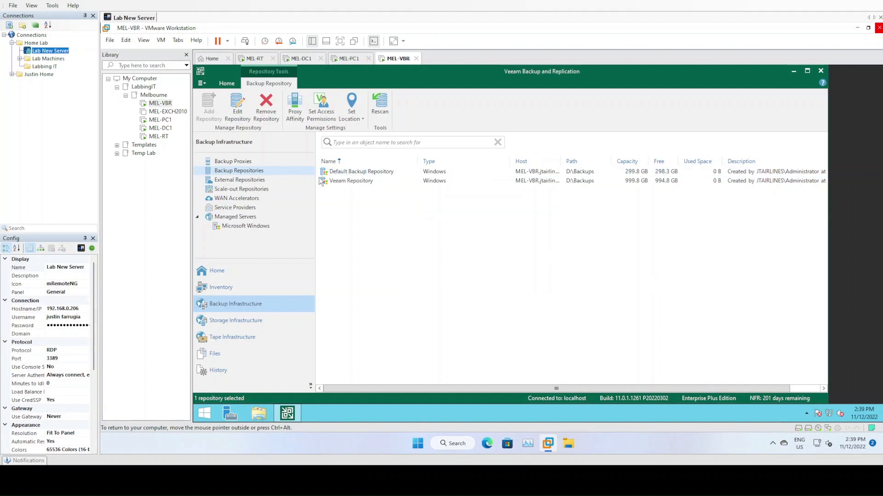
# Set the configuration backup to use Veeam Repository and save the configuration backup settings
pyautogui.click(201, 83)
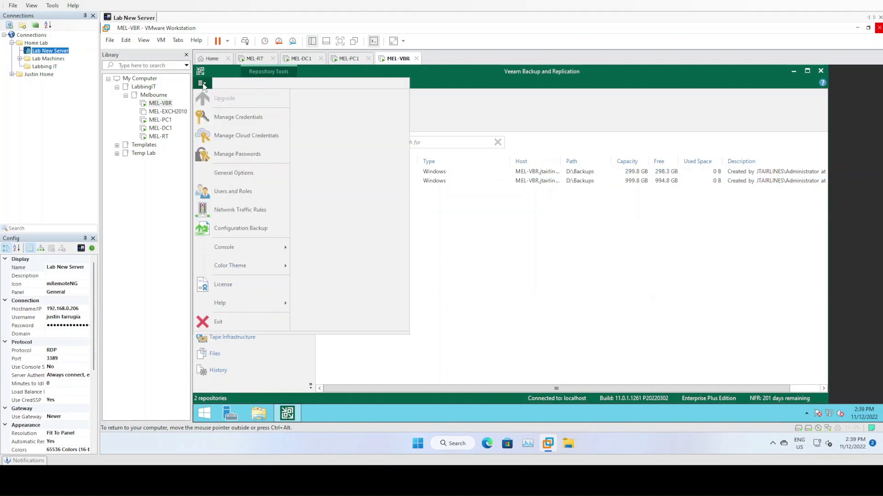
pyautogui.click(255, 226)
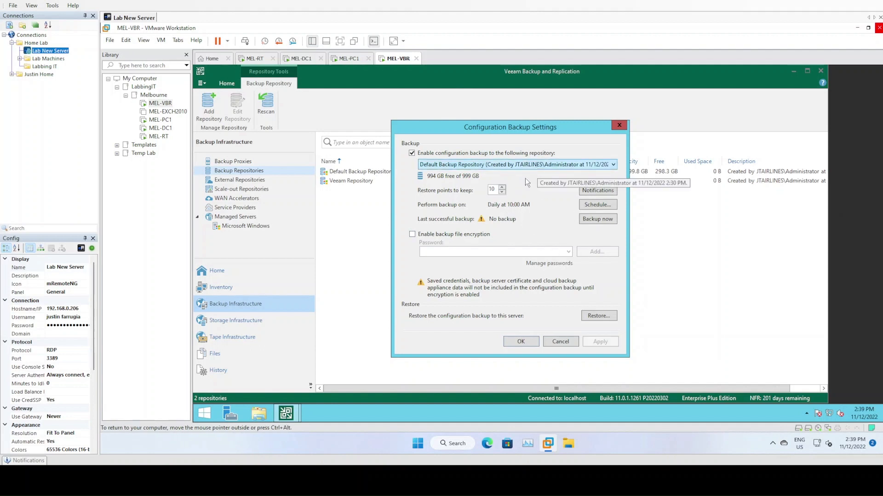
pyautogui.click(521, 164)
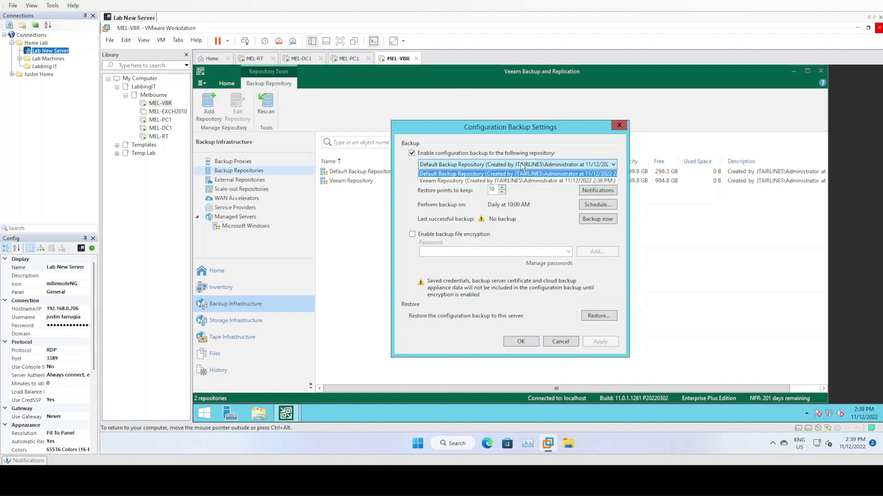
pyautogui.click(445, 181)
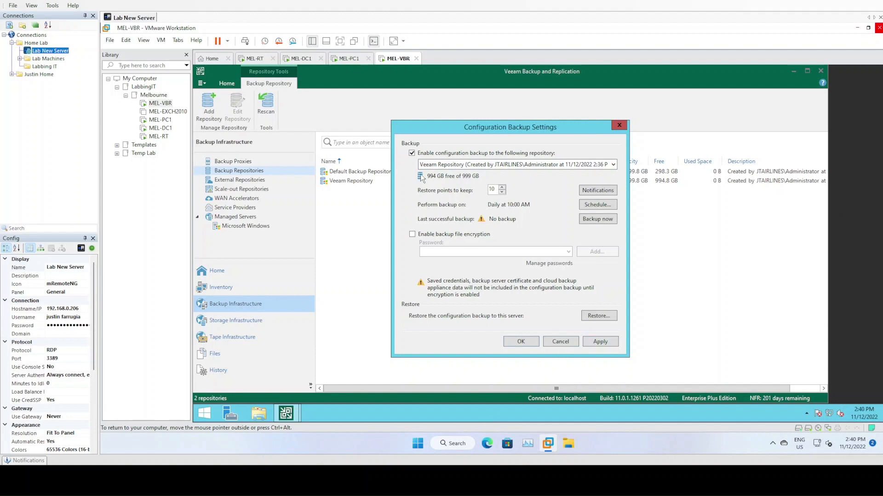
pyautogui.click(600, 344)
pyautogui.click(600, 341)
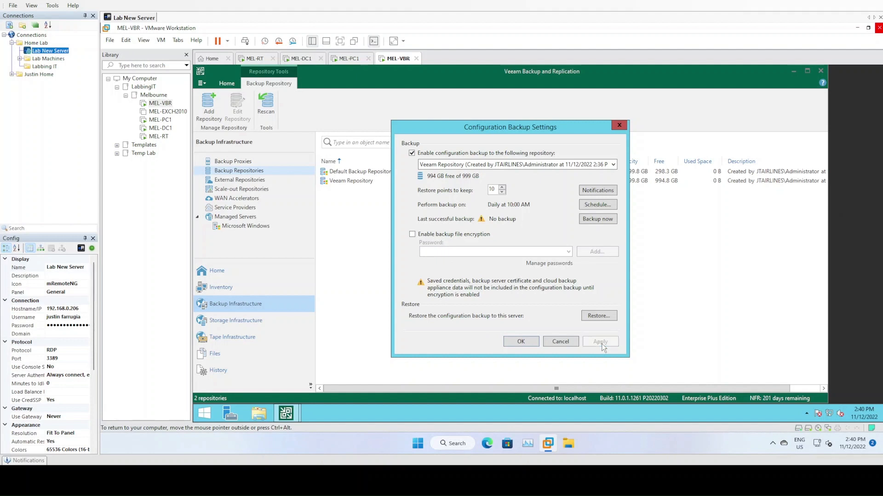
pyautogui.click(522, 341)
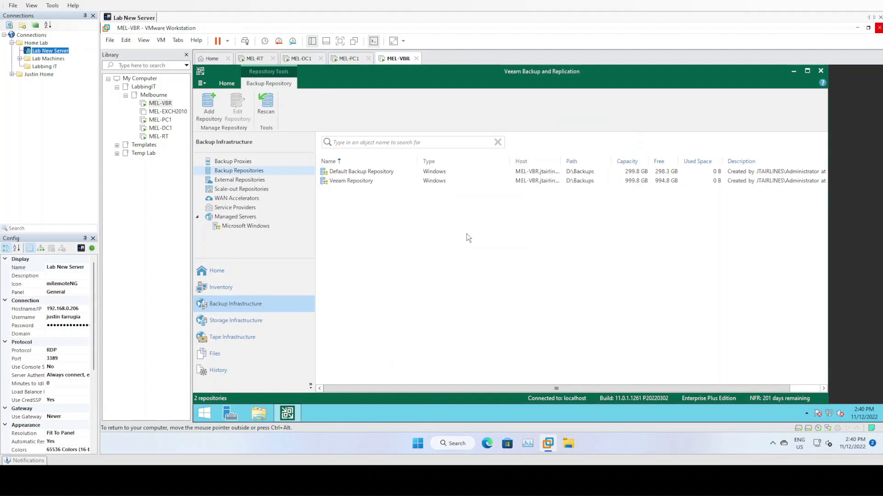
# Remove the Default Backup Repository from the backup repositories and confirm the removal
pyautogui.click(365, 173)
pyautogui.rightClick(365, 172)
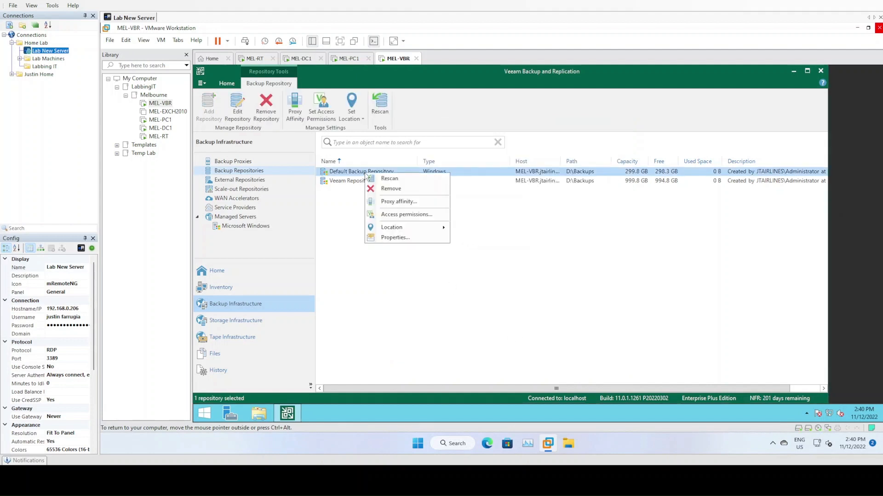
pyautogui.click(404, 187)
pyautogui.click(537, 249)
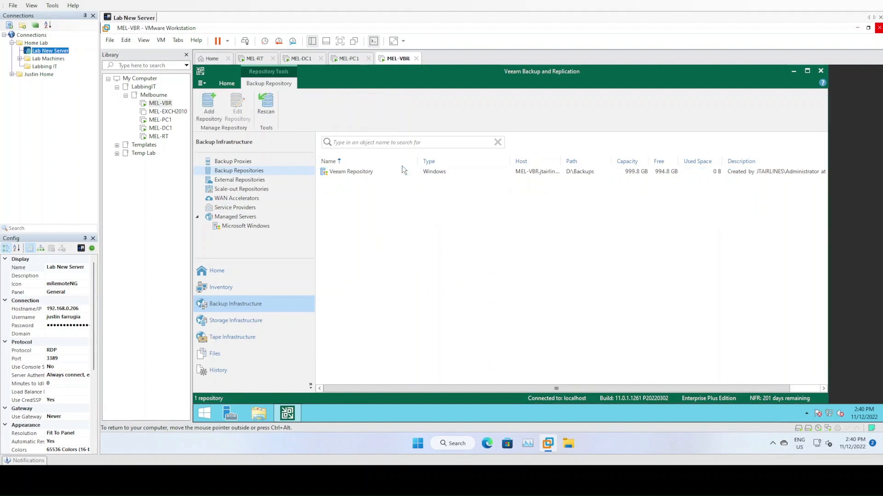
pyautogui.click(439, 173)
pyautogui.click(448, 173)
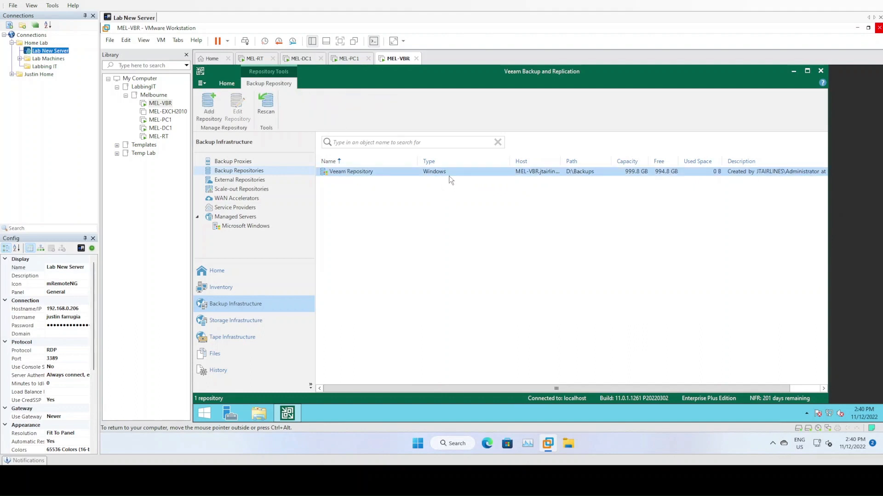
pyautogui.click(372, 218)
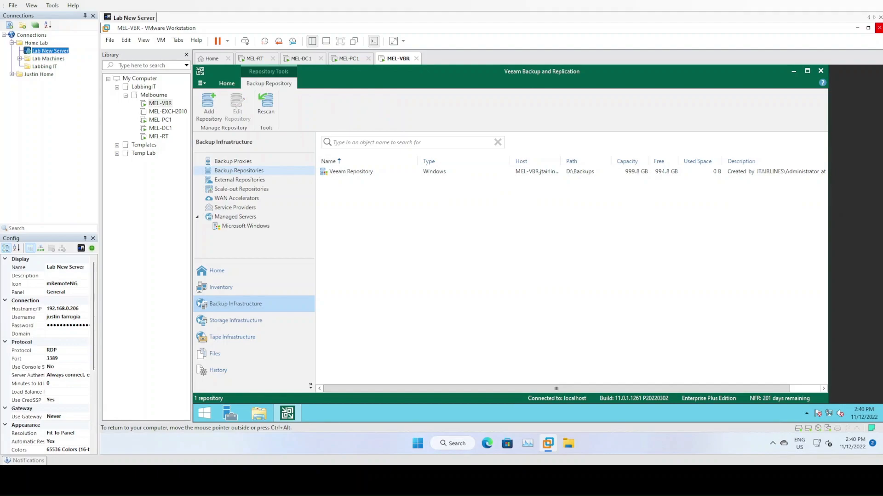